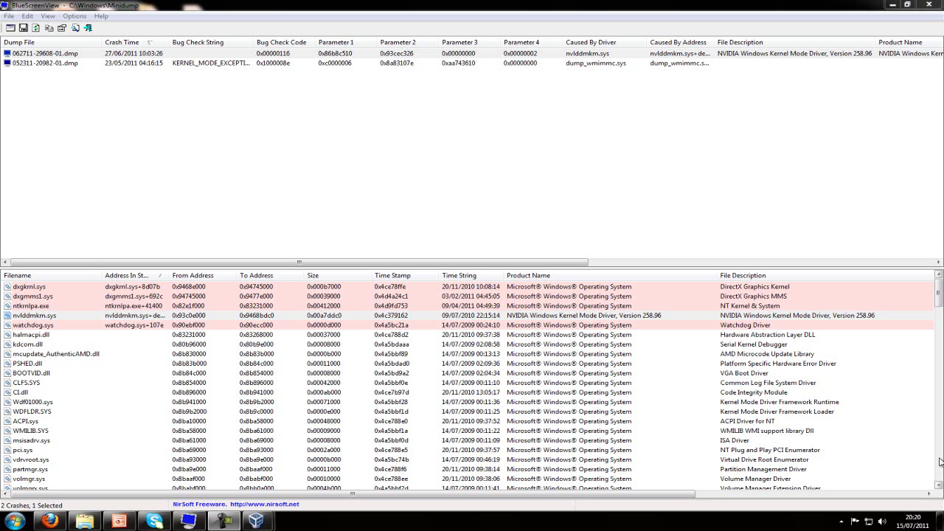
# Select the nvlddmkm.sys NVIDIA driver row in BlueScreenView's lower driver list
pyautogui.click(609, 317)
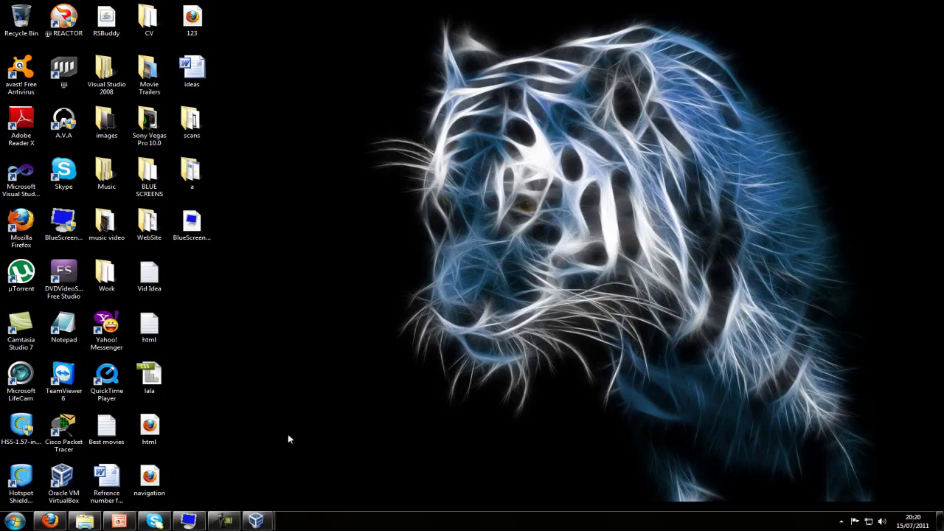
# Return to the PowerPoint deck and highlight, then deselect, the New RAM to Power Supply lines
pyautogui.click(119, 522)
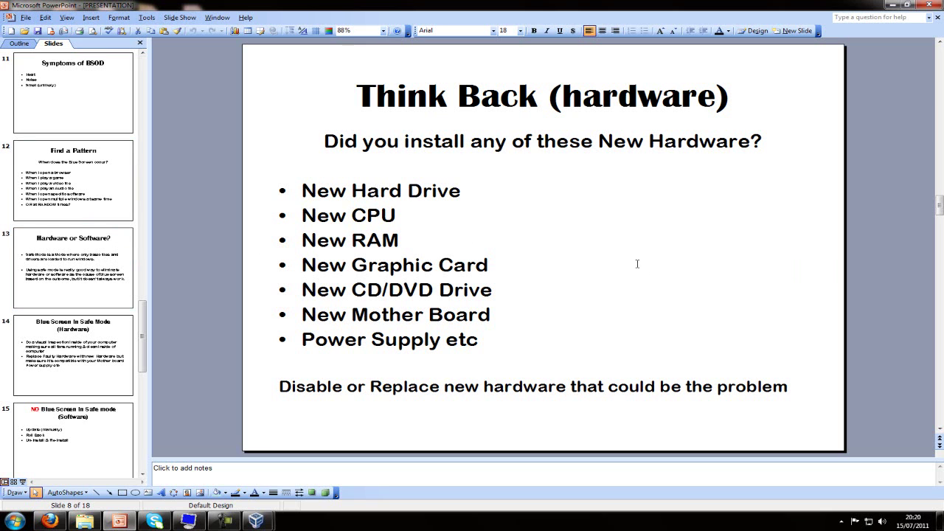
pyautogui.moveTo(501, 339); pyautogui.dragTo(322, 230)
pyautogui.click(588, 218)
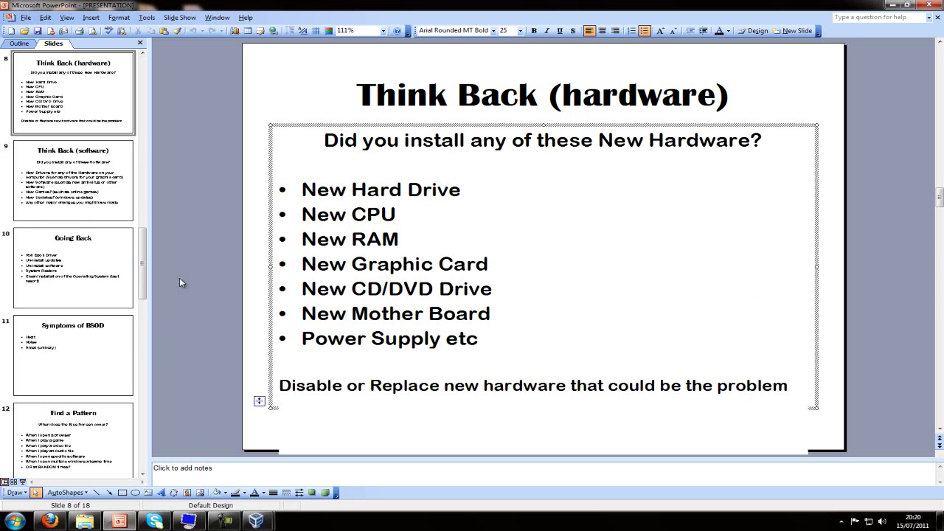
# Step through slides 9, 10 and 11, ending on Symptoms of BSOD
pyautogui.click(102, 190)
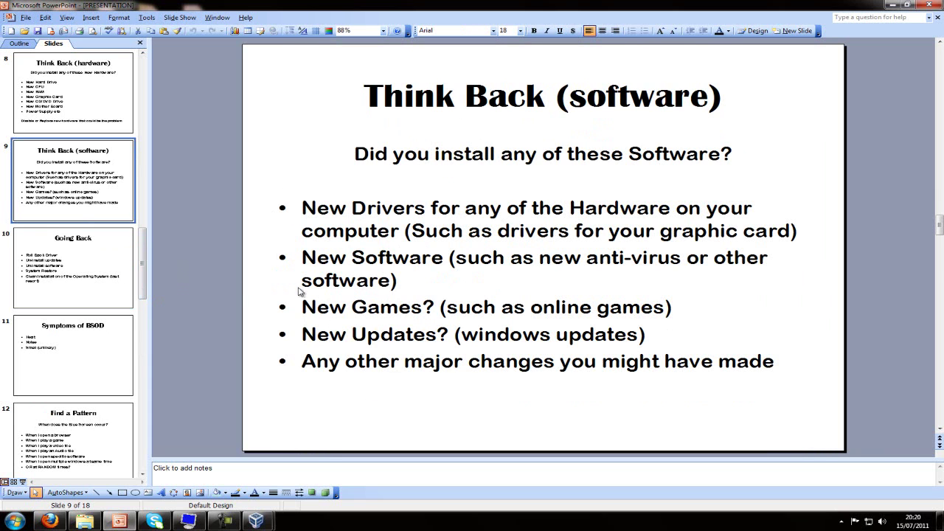
pyautogui.click(114, 272)
pyautogui.click(116, 350)
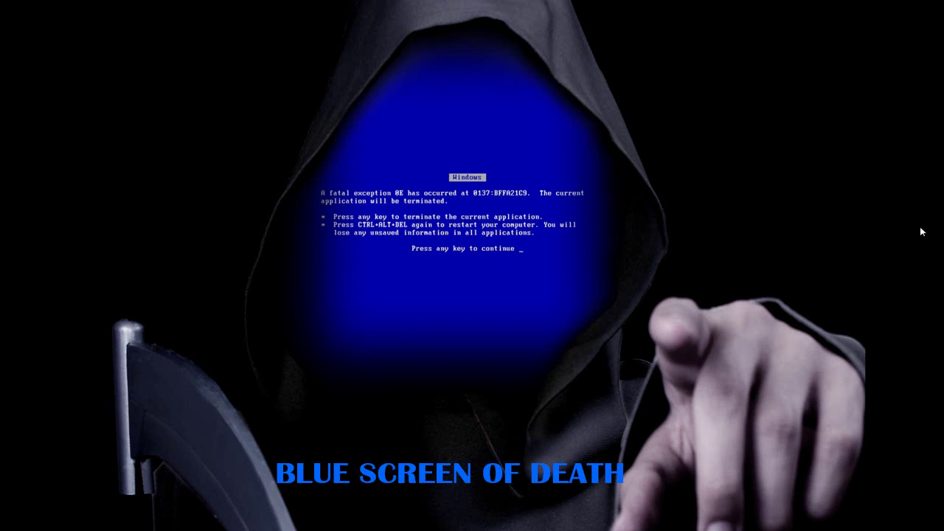
# Advance the slide show to 'The 1st Blue Screen is important' slide
pyautogui.press('Right')
pyautogui.press('Right')
pyautogui.press('Right')
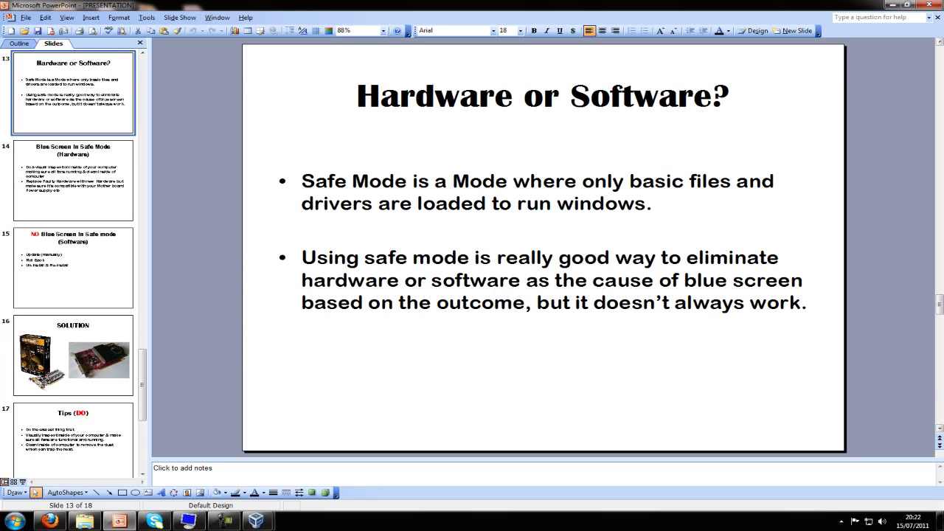
# Switch to the Windows 7 VirtualBox machine, capture its input, and restart it from the Start menu
pyautogui.click(884, 5)
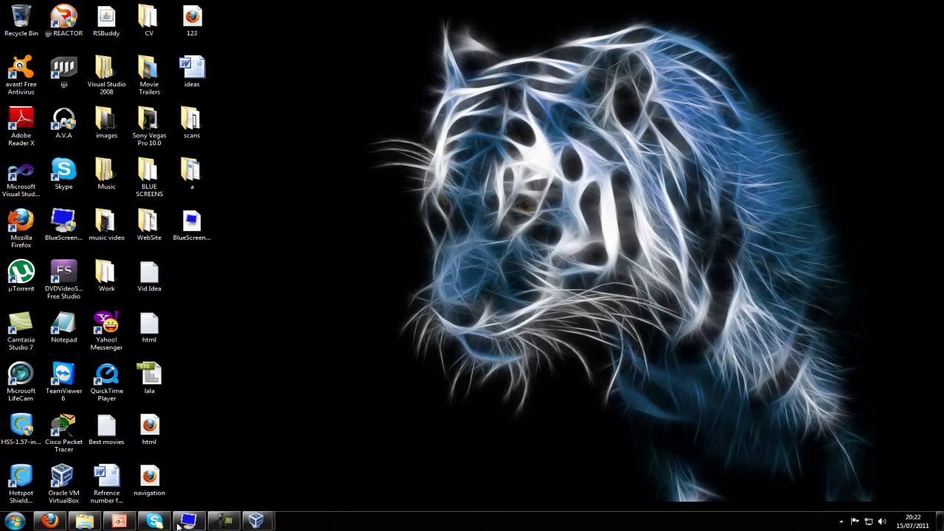
pyautogui.moveTo(256, 521)
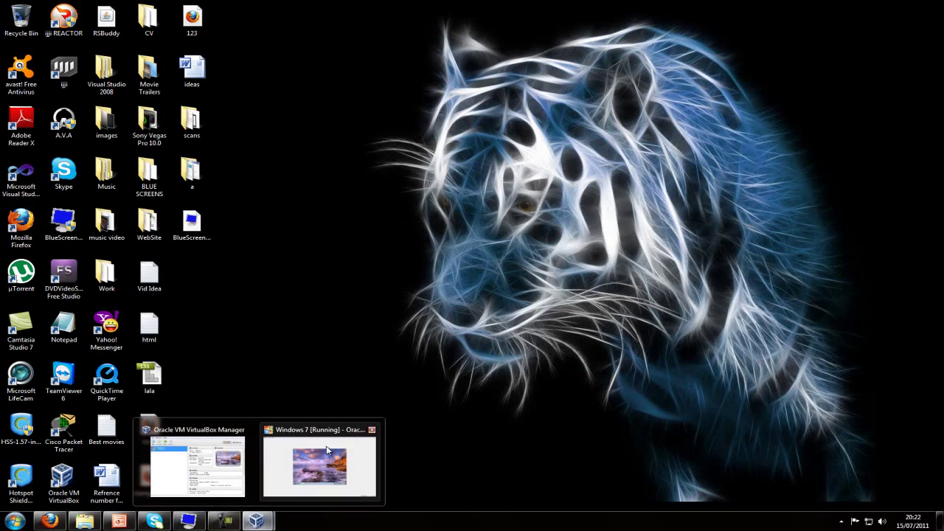
pyautogui.click(322, 472)
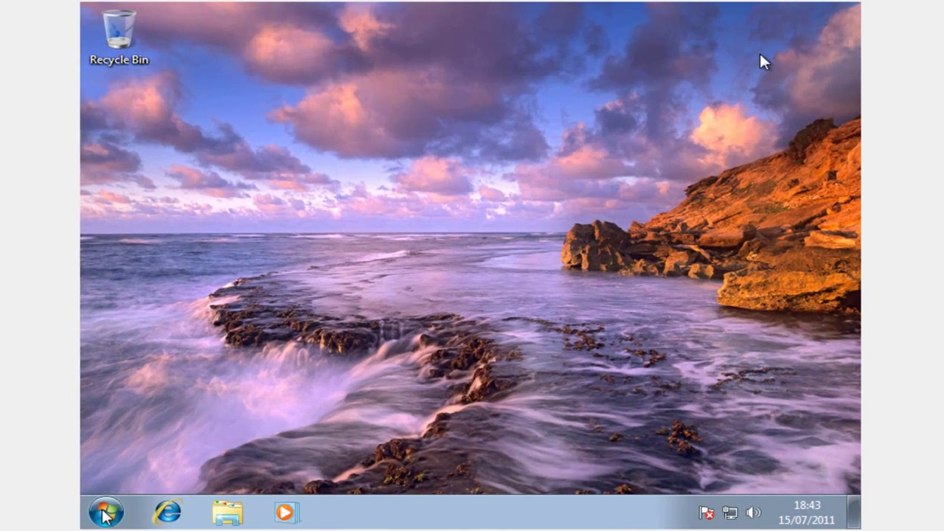
pyautogui.click(760, 51)
pyautogui.click(425, 369)
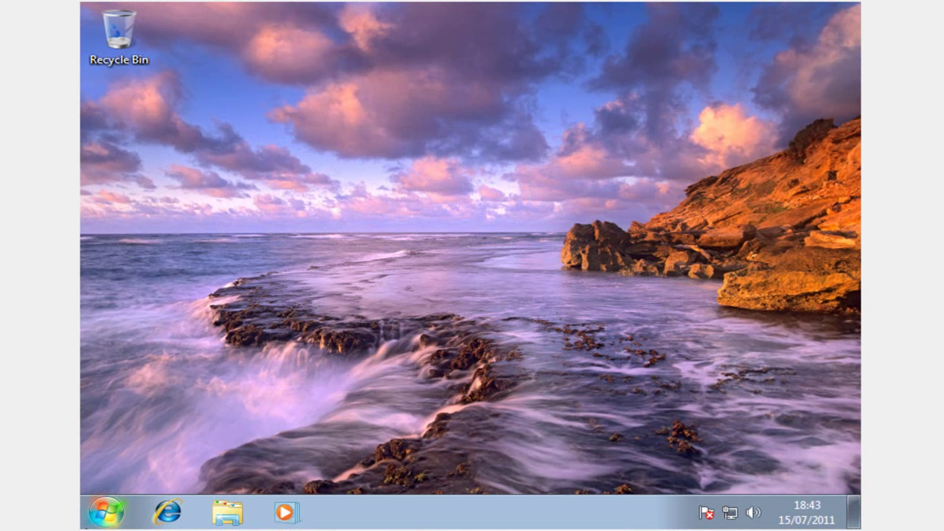
pyautogui.click(105, 512)
pyautogui.moveTo(451, 467)
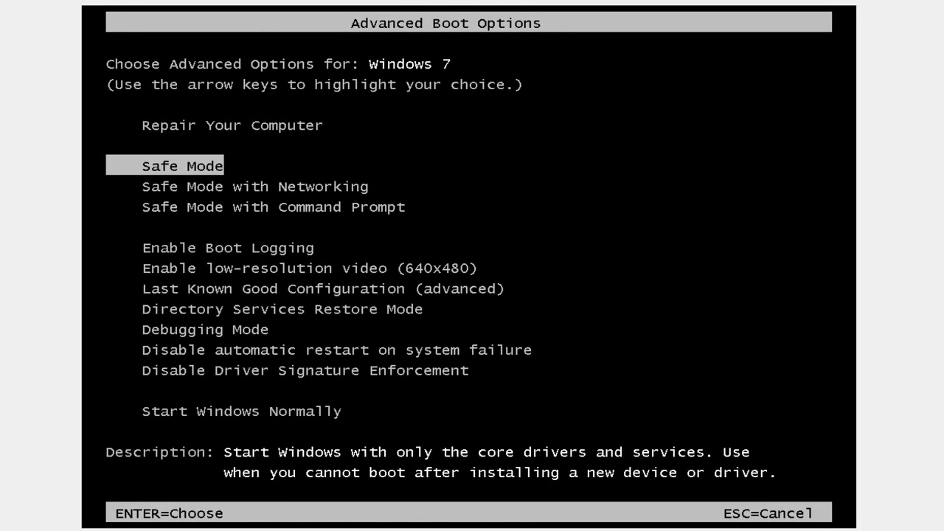
# Boot Windows 7 into Safe Mode and log in with the account password
pyautogui.press('Return')
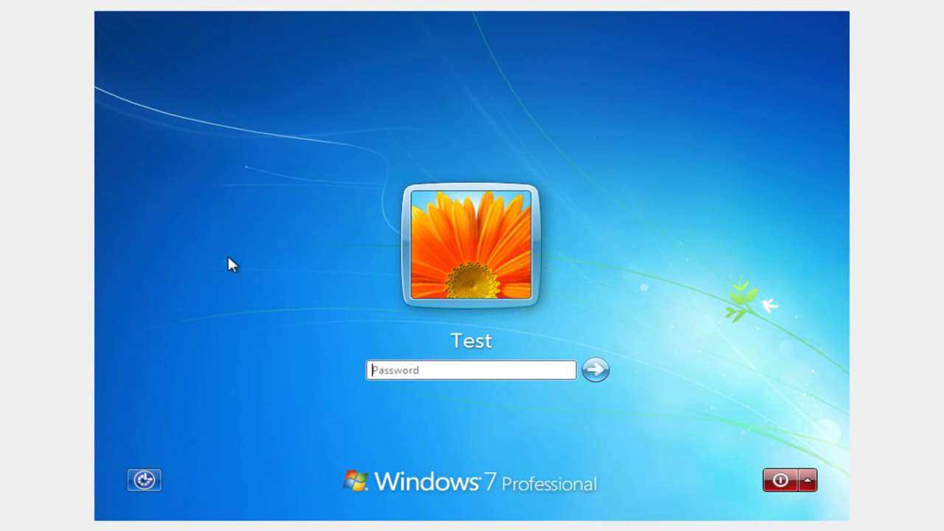
pyautogui.write('••••••••••••••••')
pyautogui.press('Return')
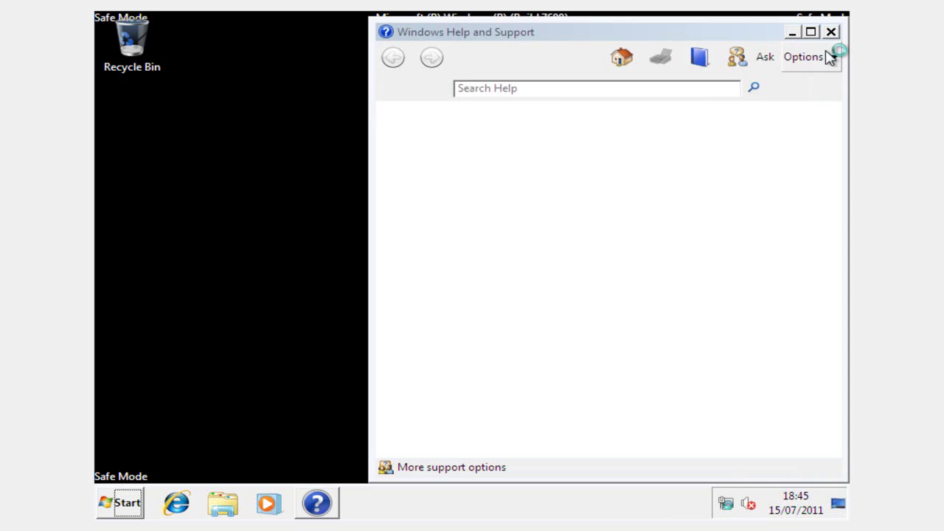
# Close the Windows Help and Support window in the Safe Mode guest
pyautogui.click(831, 33)
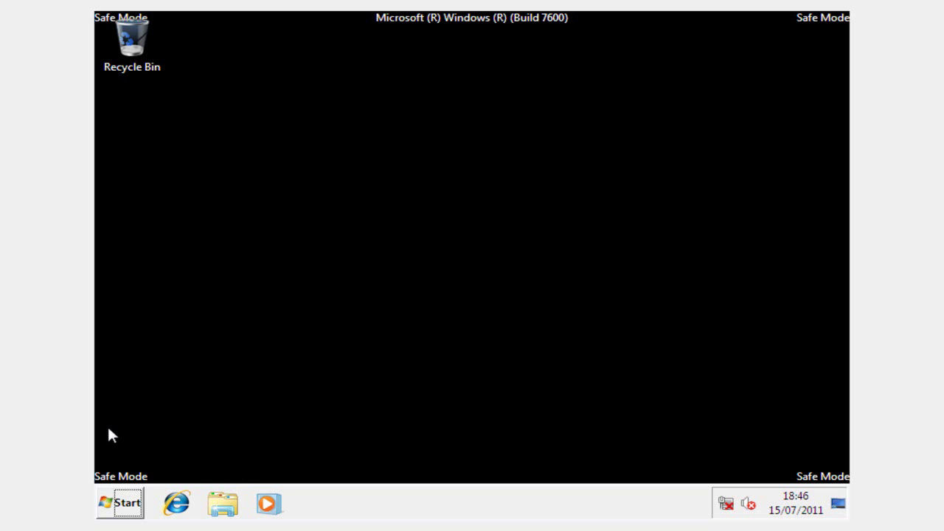
# Launch Internet Explorer in the Safe Mode guest and dismiss its welcome setup
pyautogui.click(196, 504)
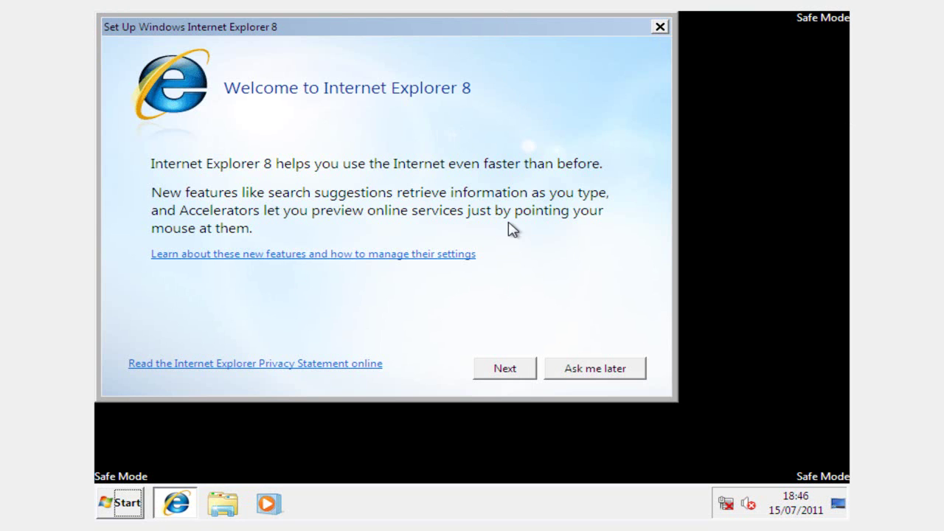
pyautogui.click(121, 503)
pyautogui.click(175, 503)
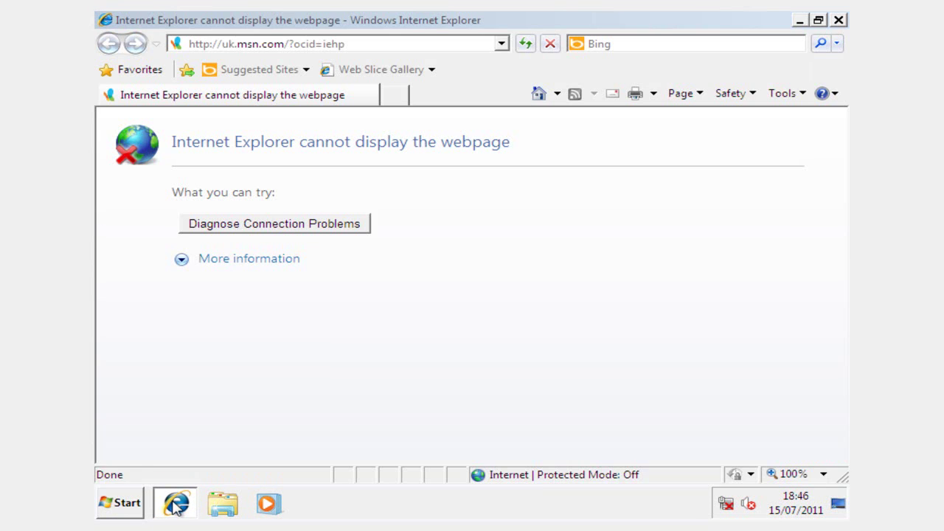
# Open four more Internet Explorer windows from the taskbar jump list
pyautogui.rightClick(177, 502)
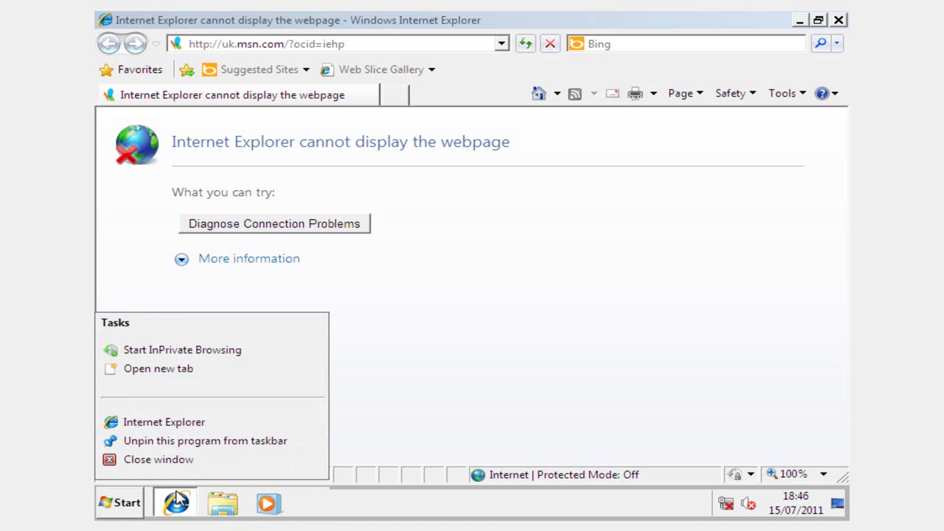
pyautogui.click(181, 427)
pyautogui.rightClick(176, 503)
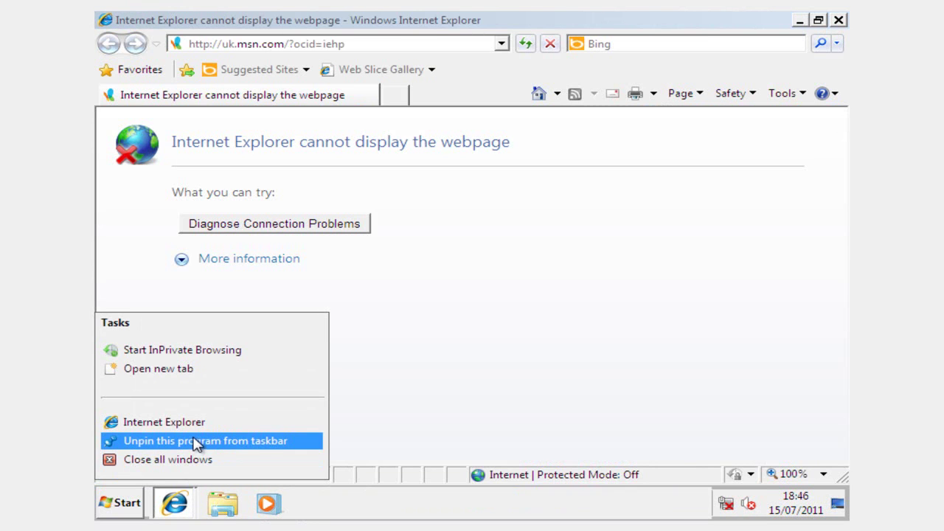
pyautogui.click(198, 425)
pyautogui.rightClick(176, 503)
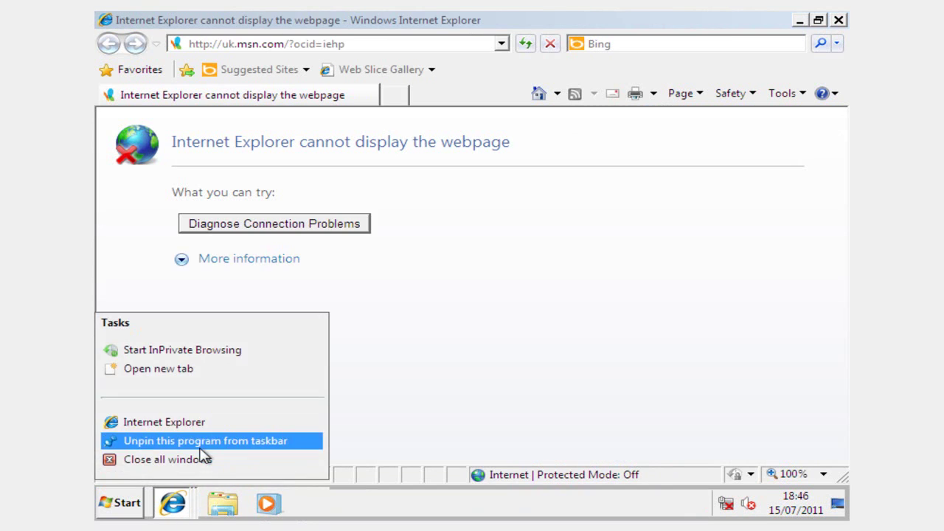
pyautogui.click(200, 431)
pyautogui.rightClick(193, 502)
pyautogui.click(198, 424)
# Open a Libraries window in Windows Explorer and switch between the open windows
pyautogui.moveTo(177, 502)
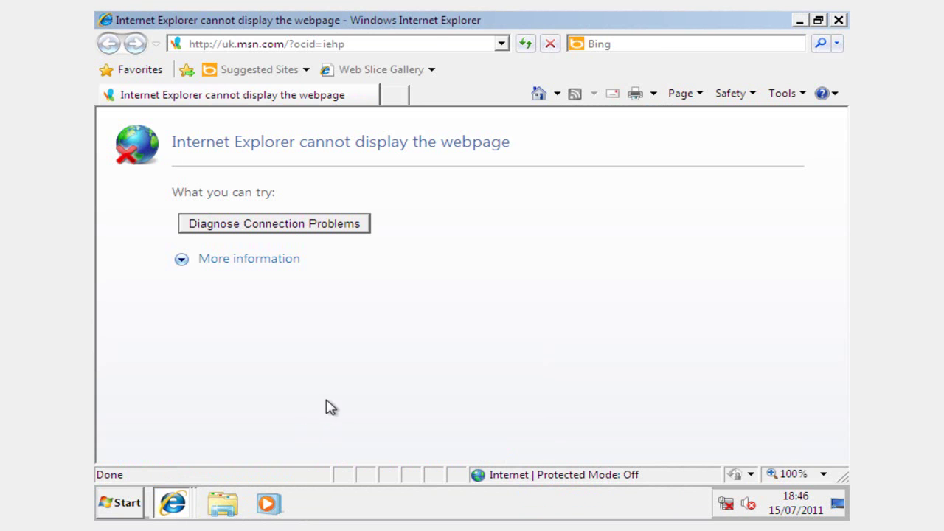
pyautogui.click(214, 500)
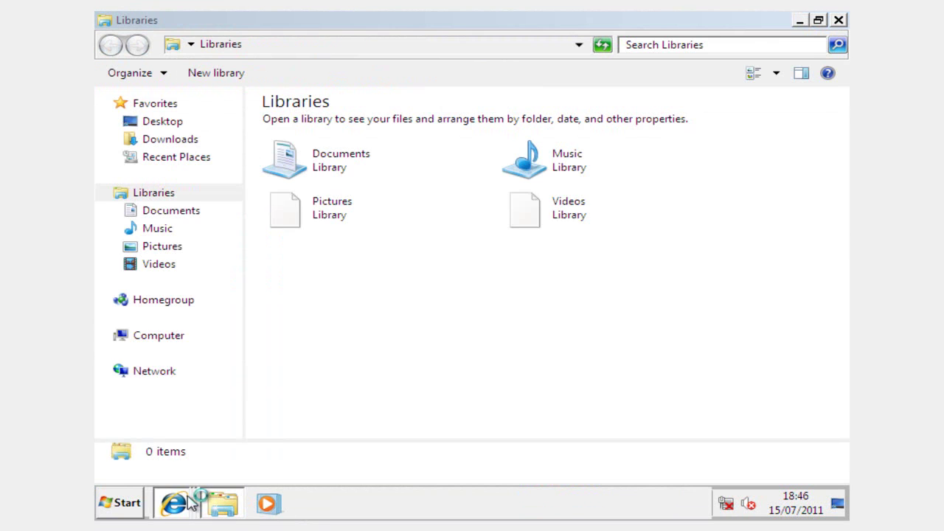
pyautogui.click(140, 504)
pyautogui.click(229, 504)
pyautogui.click(221, 504)
pyautogui.click(226, 504)
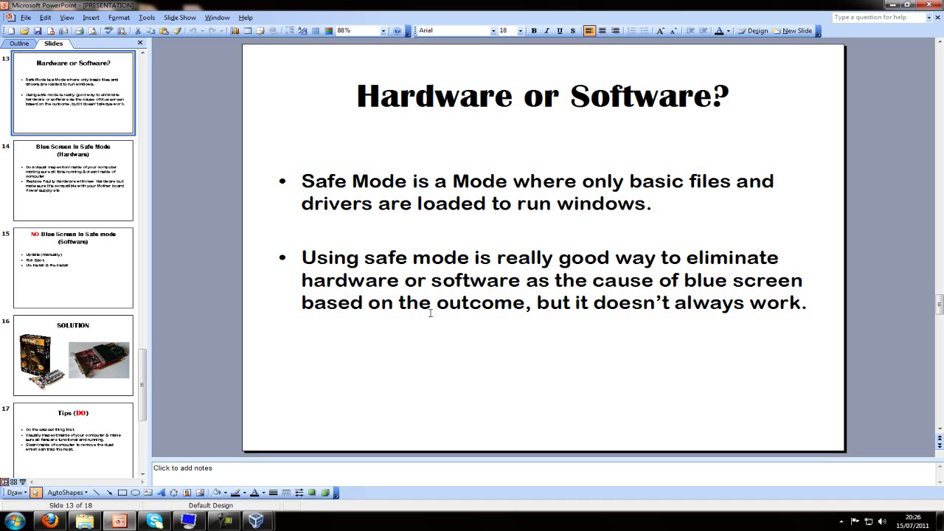
# Bring the BSOD PowerPoint presentation back up from the taskbar
pyautogui.click(119, 522)
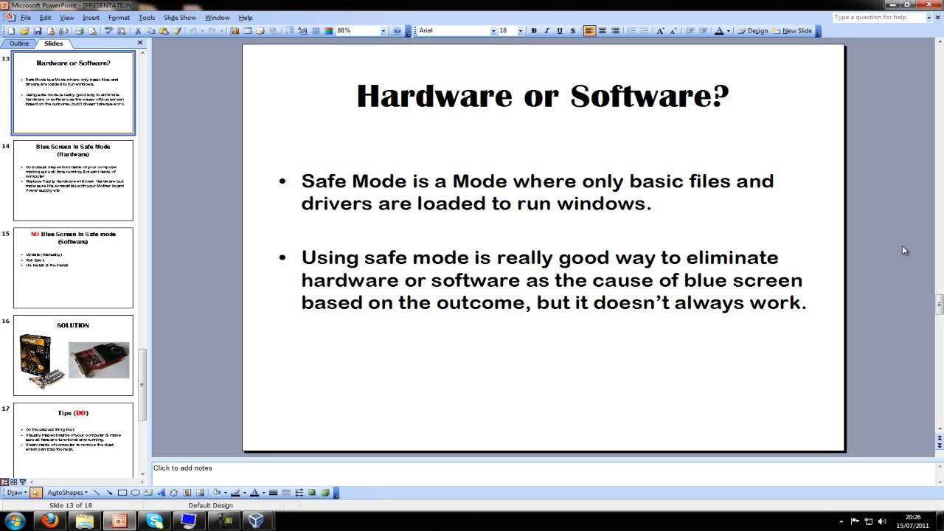